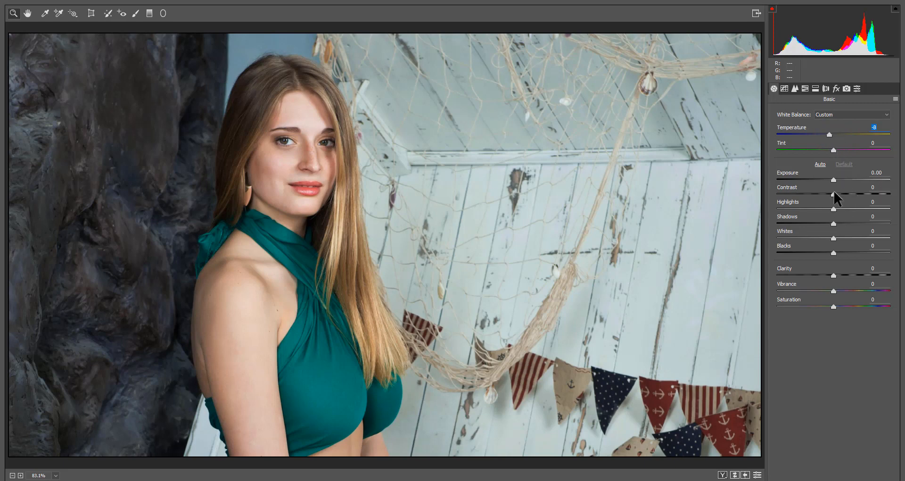
# - Set the basic adjustments to Contrast -3, Highlights -21, Shadows +48, Whites +36, Clarity +37 and Vibrance -28
pyautogui.moveTo(833, 197); pyautogui.dragTo(822, 208)
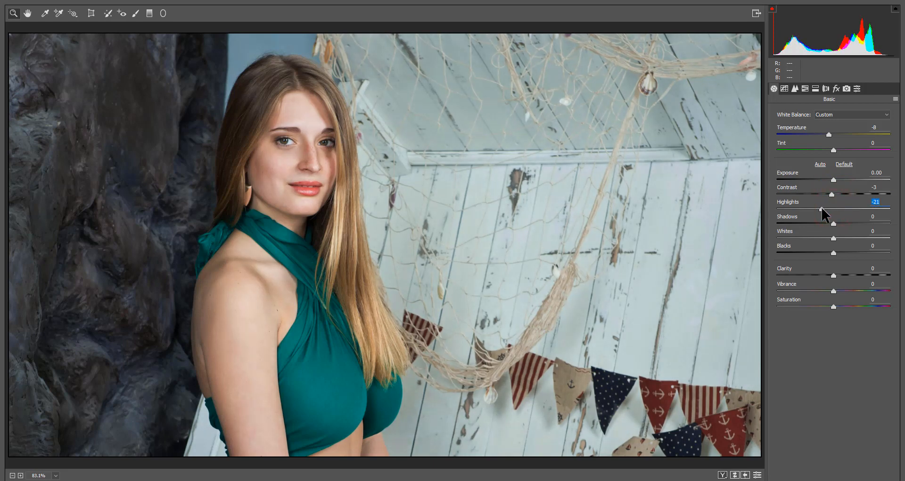
pyautogui.click(834, 226)
pyautogui.moveTo(836, 231); pyautogui.dragTo(864, 225)
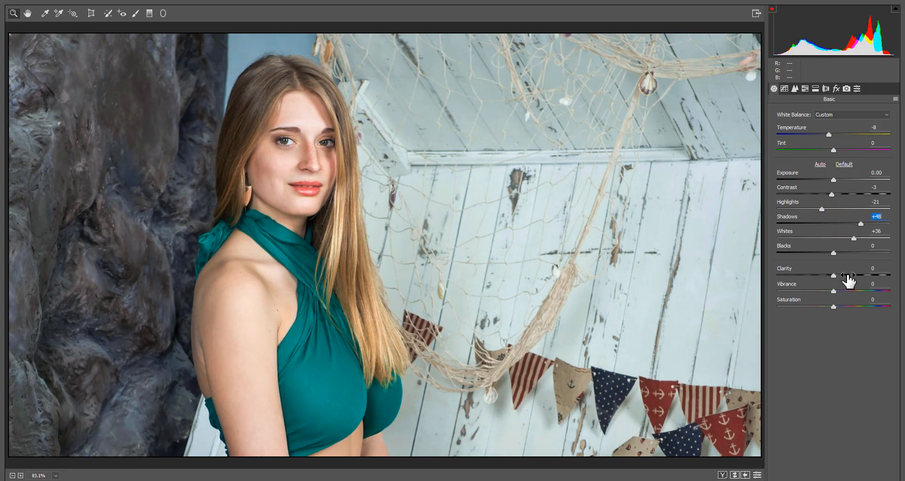
pyautogui.moveTo(835, 275); pyautogui.dragTo(816, 289)
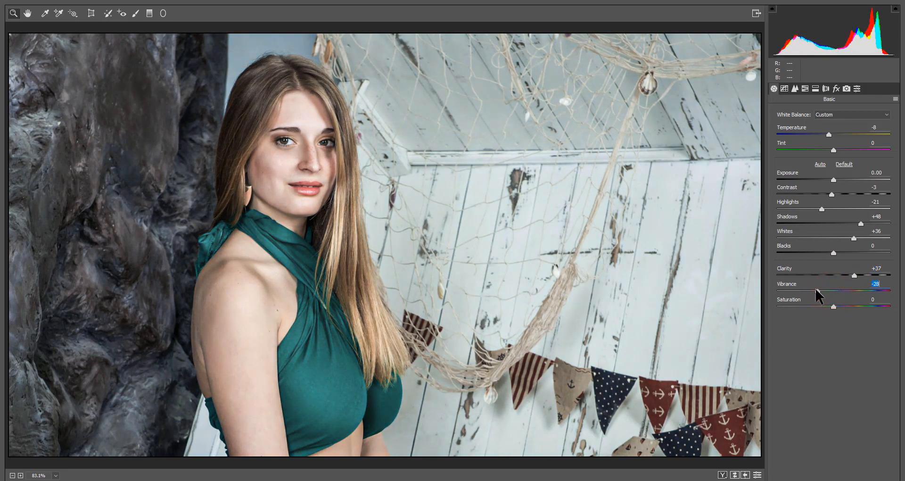
# - Sharpen the photo by raising the sharpening Amount in the Detail settings
pyautogui.click(784, 89)
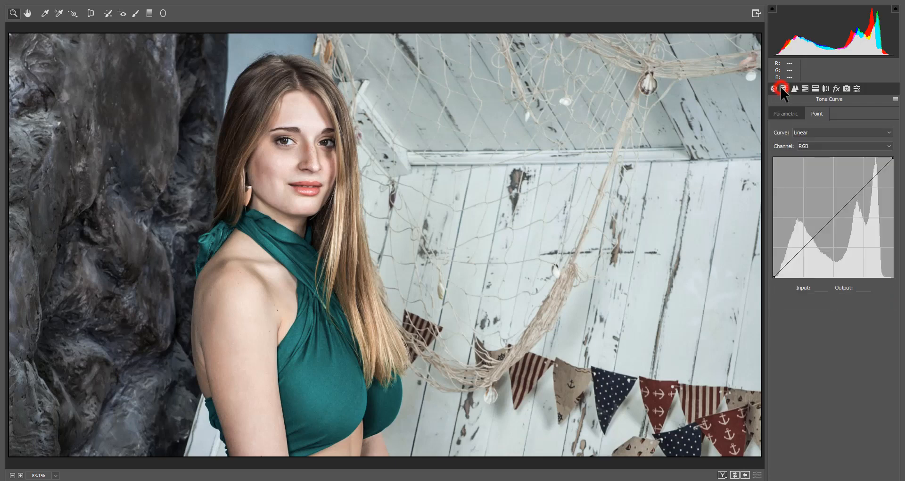
pyautogui.click(795, 90)
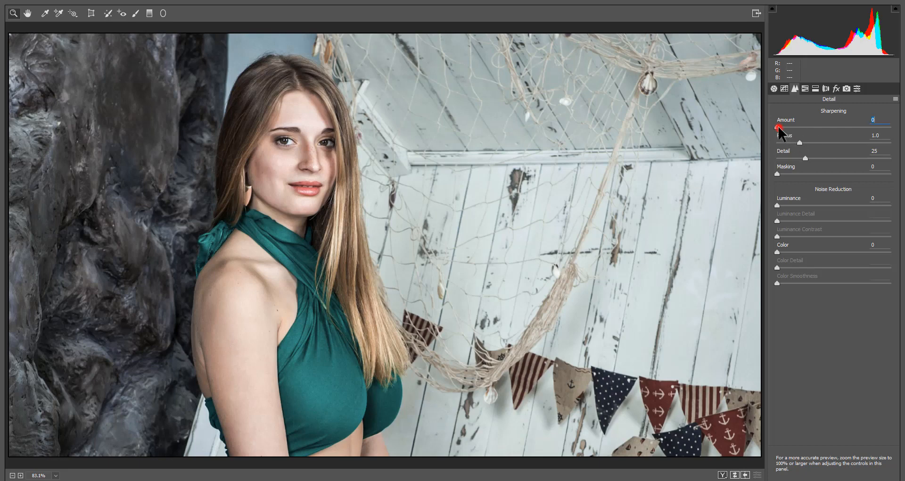
pyautogui.moveTo(779, 128); pyautogui.dragTo(794, 130)
# - Brighten the skin tones by setting the HSL luminance of Reds to +46 and Oranges to +18
pyautogui.click(806, 89)
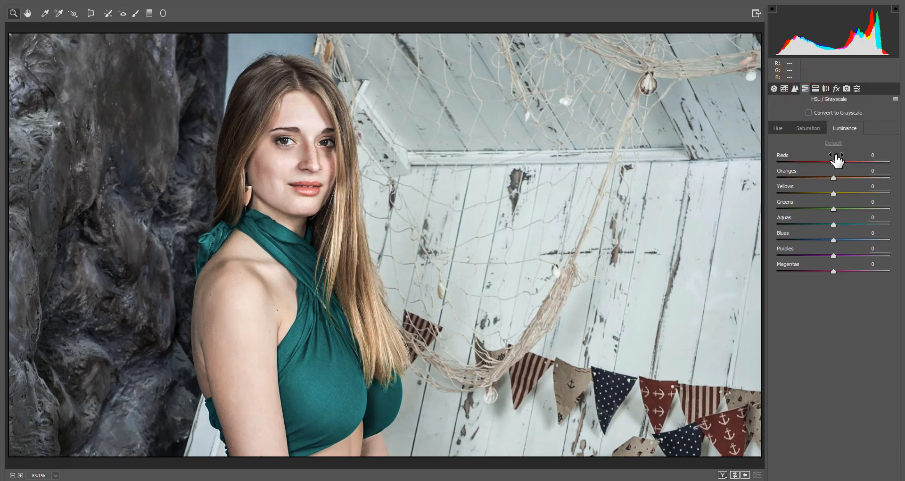
pyautogui.moveTo(834, 164); pyautogui.dragTo(845, 168)
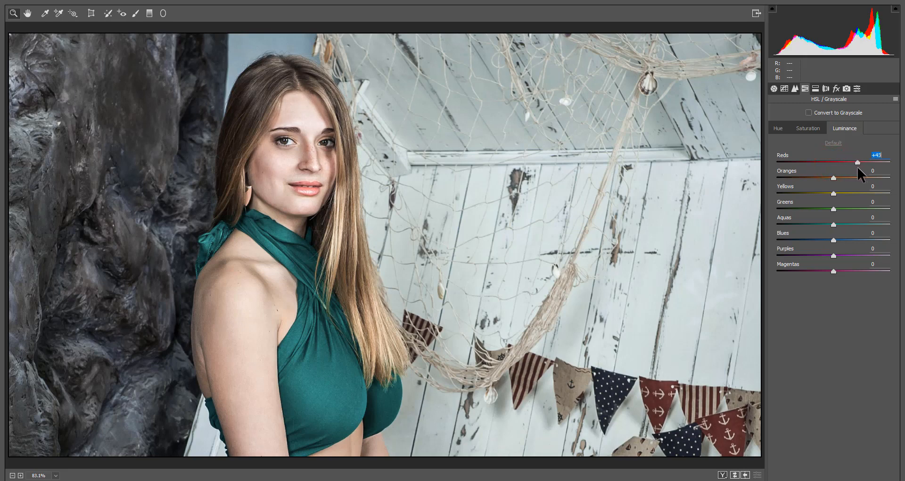
pyautogui.moveTo(859, 169); pyautogui.dragTo(860, 168)
pyautogui.moveTo(834, 179)
pyautogui.mouseDown()
pyautogui.moveTo(858, 178)
pyautogui.moveTo(845, 178)
pyautogui.mouseUp()
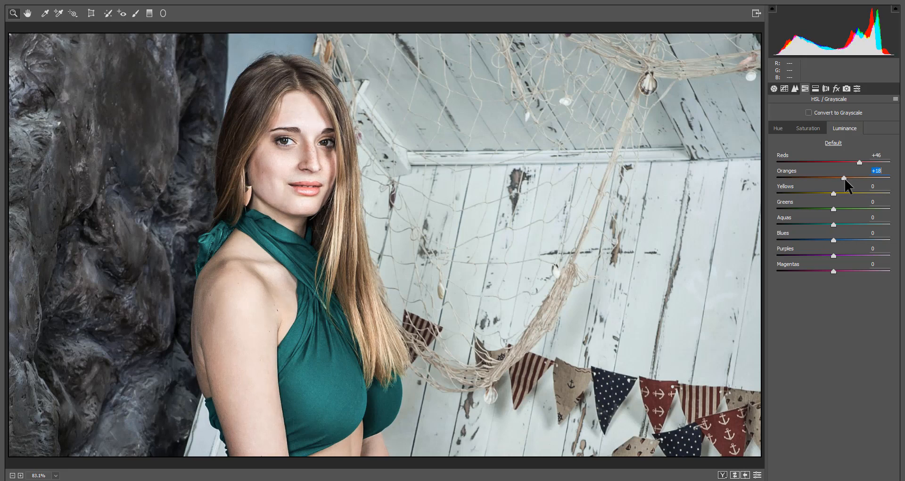
# - Raise the HSL saturation of the Reds and fine-tune the value
pyautogui.click(816, 128)
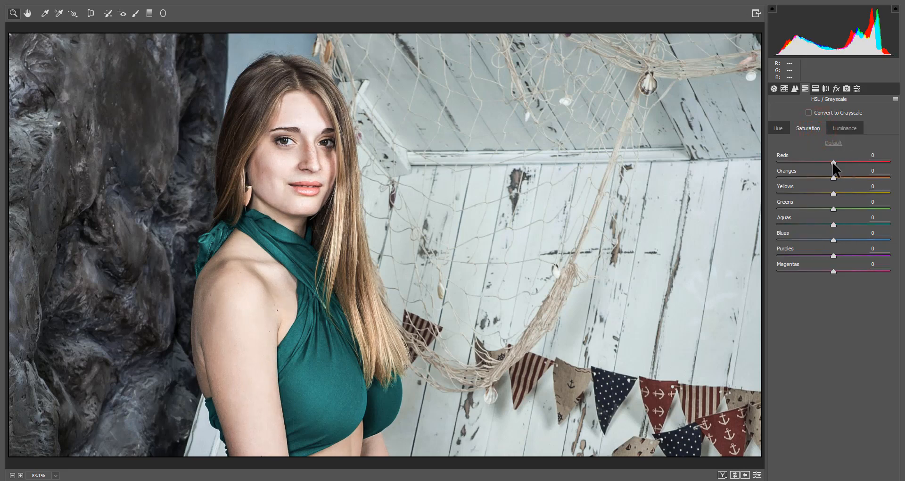
pyautogui.moveTo(833, 162); pyautogui.dragTo(849, 167)
pyautogui.moveTo(872, 168)
pyautogui.mouseDown()
pyautogui.moveTo(810, 161)
pyautogui.moveTo(879, 169)
pyautogui.moveTo(870, 170)
pyautogui.mouseUp()
pyautogui.press('Down')
pyautogui.press('Down')
pyautogui.press('Down')
pyautogui.press('Down')
pyautogui.press('Up')
pyautogui.press('Up')
# - Shift the HSL hue of the Reds and the Aquas towards positive values
pyautogui.click(782, 128)
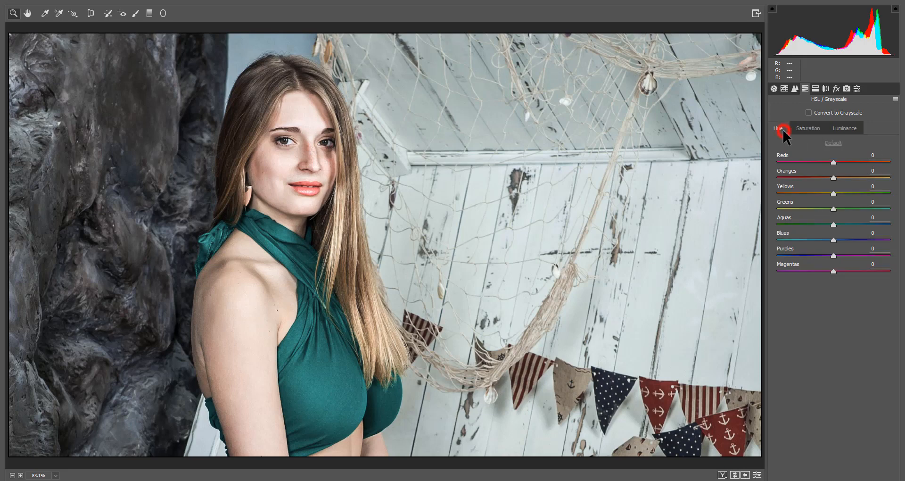
pyautogui.moveTo(835, 162); pyautogui.dragTo(869, 165)
pyautogui.moveTo(833, 224); pyautogui.dragTo(854, 222)
pyautogui.click(816, 89)
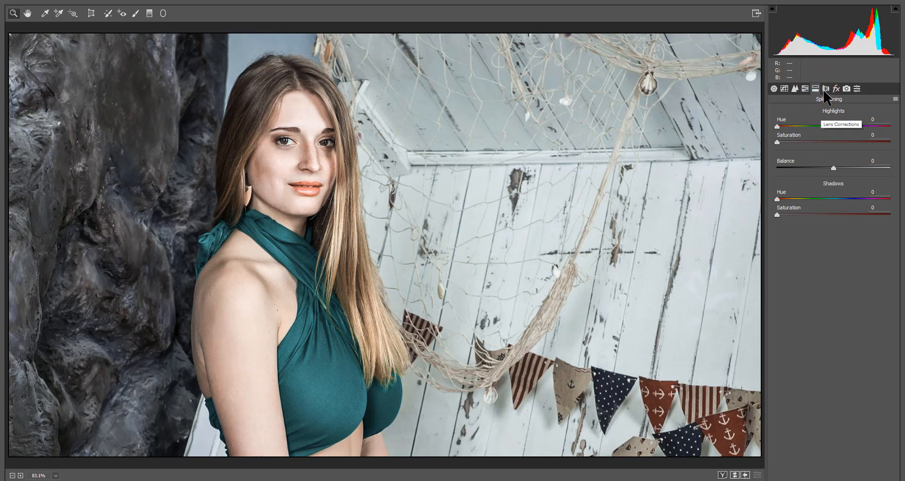
pyautogui.click(826, 89)
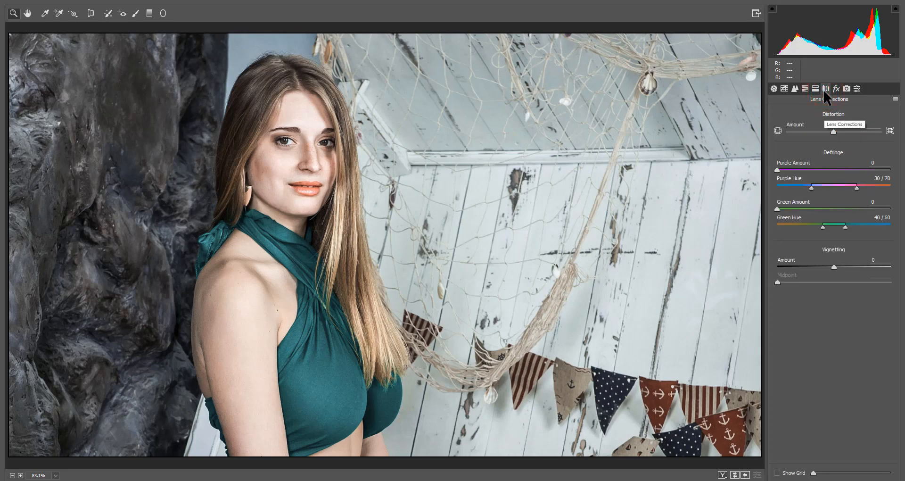
pyautogui.click(836, 89)
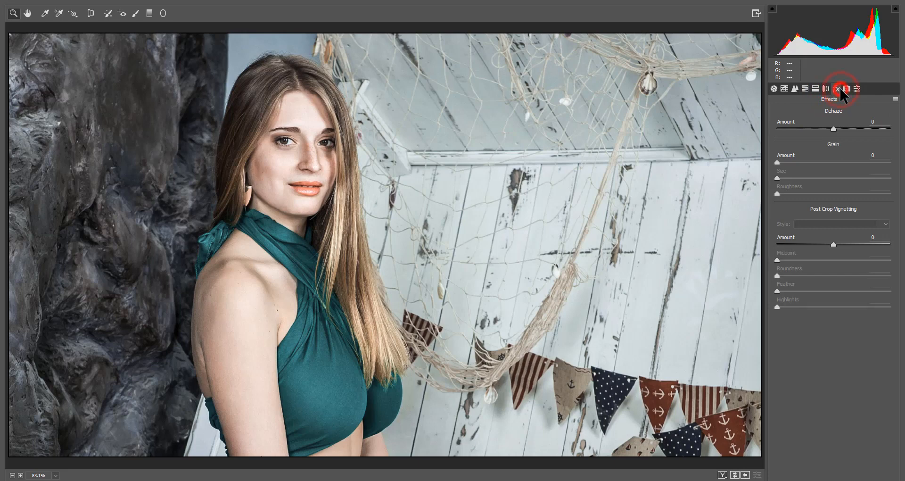
# - Set the Camera Calibration red primary saturation to -7, green primary hue to +44 and green primary saturation to -44
pyautogui.click(847, 89)
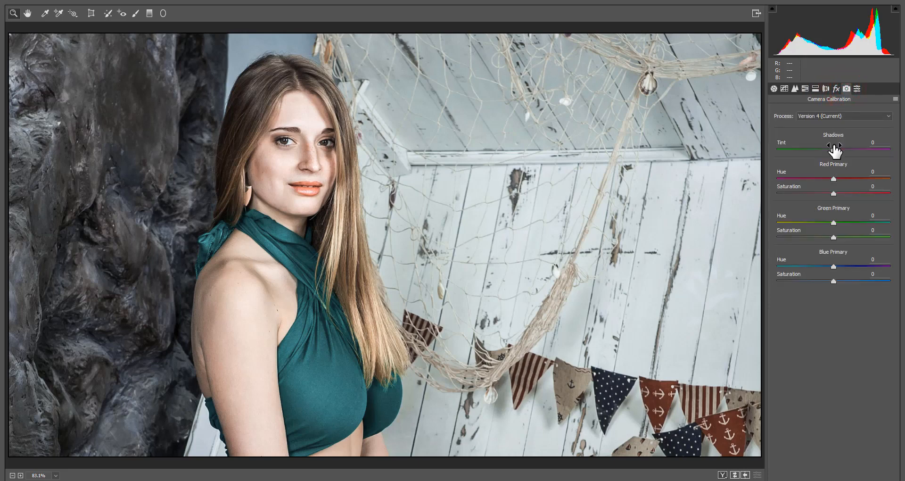
pyautogui.moveTo(833, 192); pyautogui.dragTo(830, 192)
pyautogui.moveTo(833, 223); pyautogui.dragTo(852, 223)
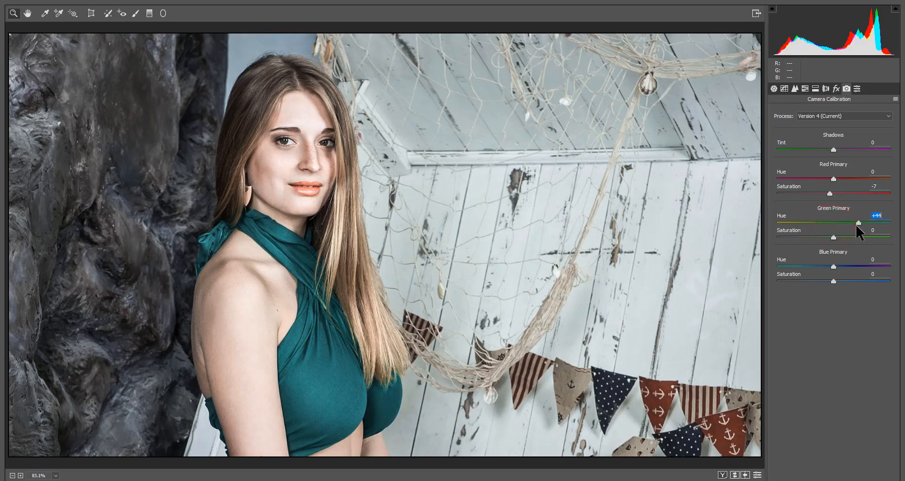
pyautogui.moveTo(833, 237); pyautogui.dragTo(808, 237)
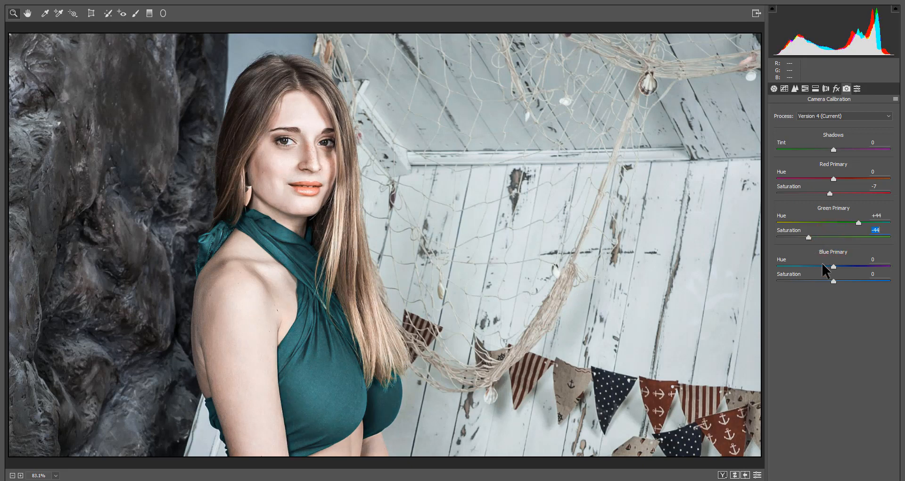
# - Set the Camera Calibration blue primary hue to -31 and its saturation to about +16
pyautogui.moveTo(834, 268)
pyautogui.mouseDown()
pyautogui.moveTo(811, 270)
pyautogui.moveTo(824, 271)
pyautogui.mouseUp()
pyautogui.moveTo(834, 280); pyautogui.dragTo(854, 281)
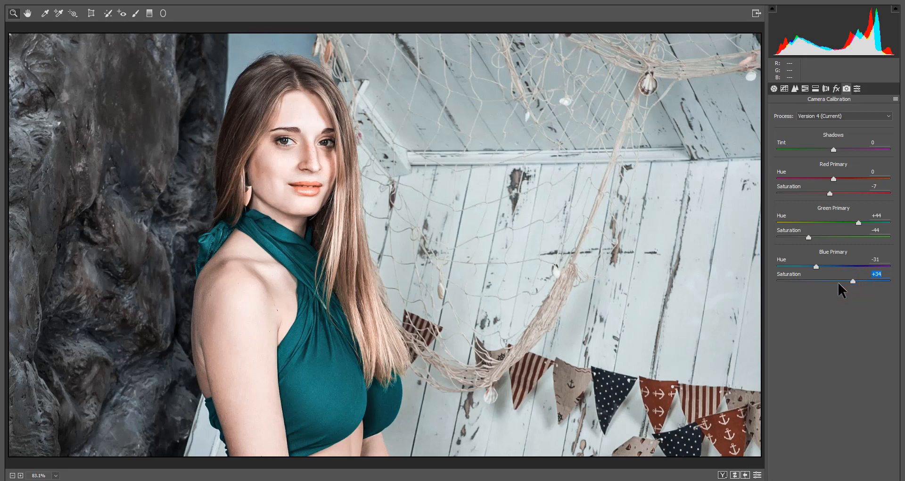
pyautogui.moveTo(854, 281); pyautogui.dragTo(843, 282)
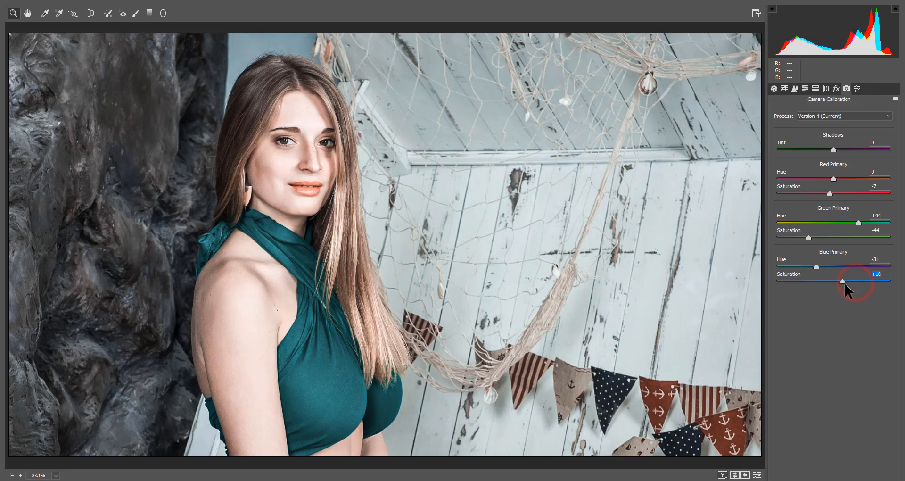
# - Apply the Camera Raw adjustments and compare before and after by hiding and showing the Background copy layer
pyautogui.click(776, 89)
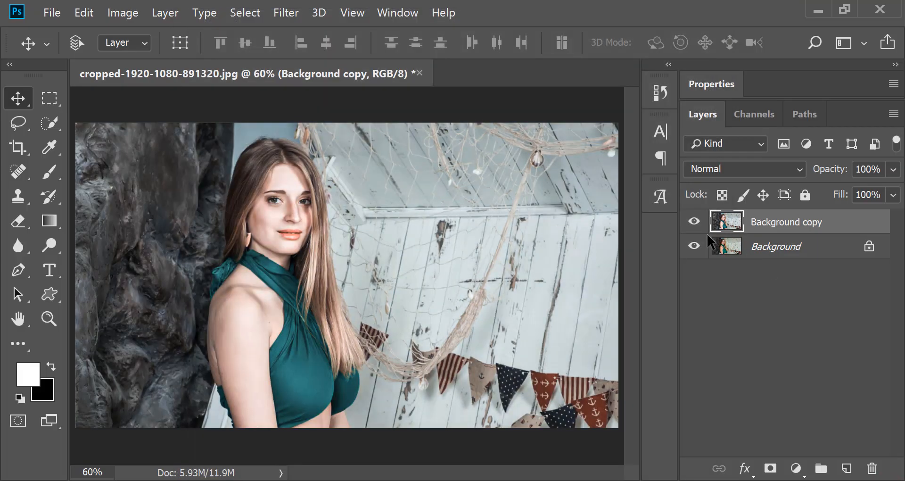
pyautogui.click(694, 221)
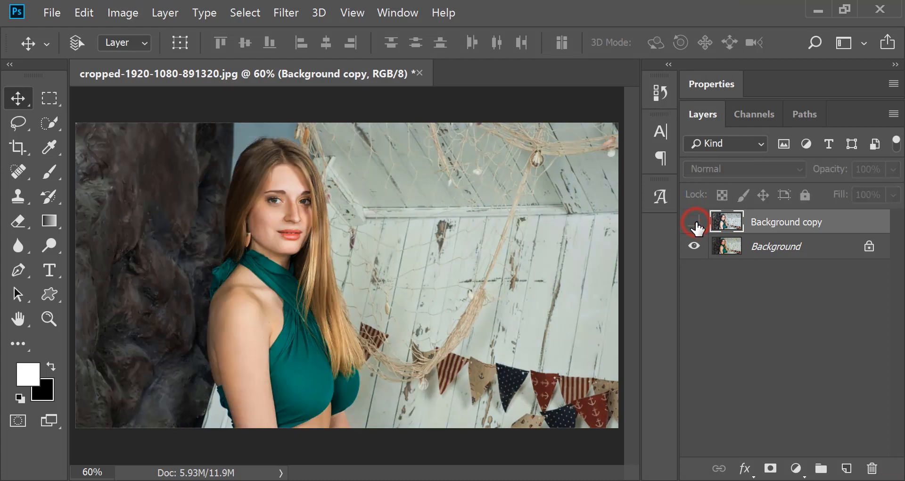
pyautogui.click(694, 222)
pyautogui.click(796, 468)
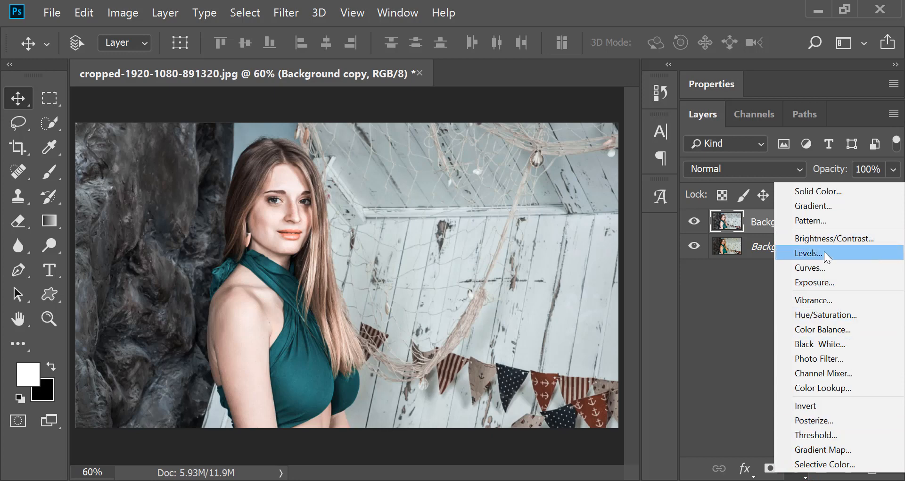
pyautogui.click(819, 199)
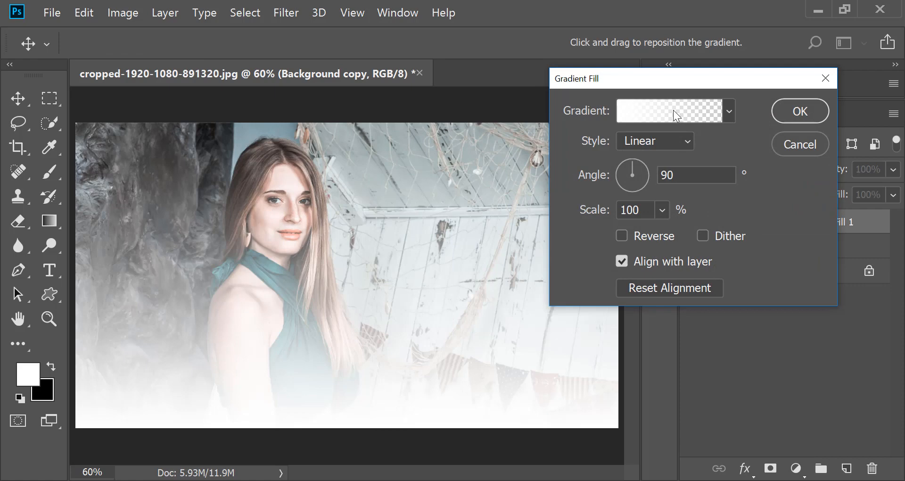
pyautogui.click(795, 146)
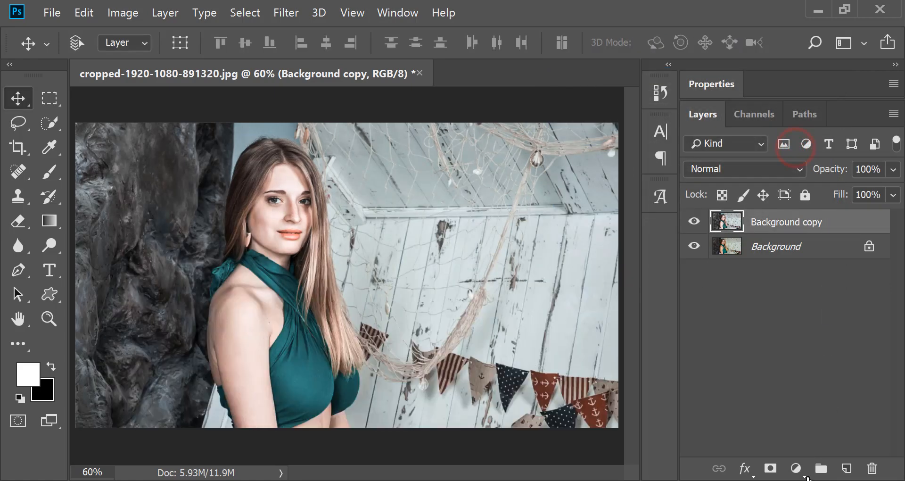
# - Add a Gradient Map adjustment layer using the Violet, Orange preset gradient
pyautogui.click(797, 469)
pyautogui.click(818, 454)
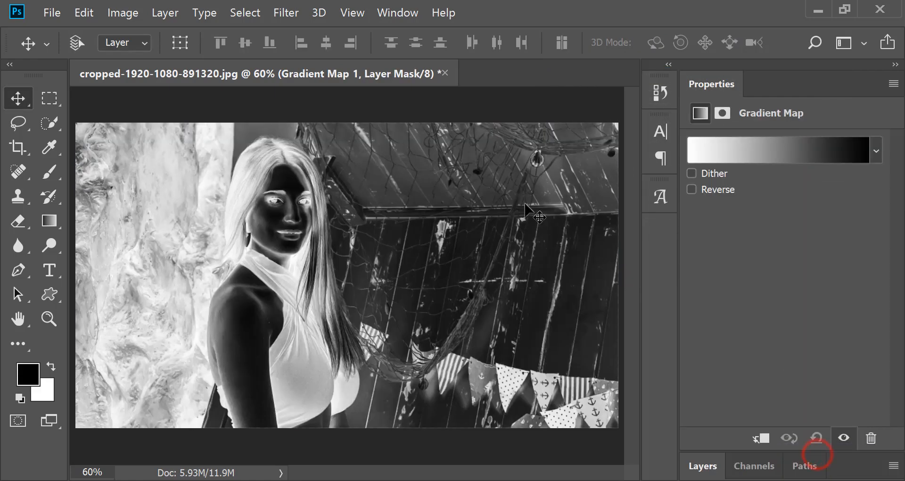
pyautogui.click(703, 148)
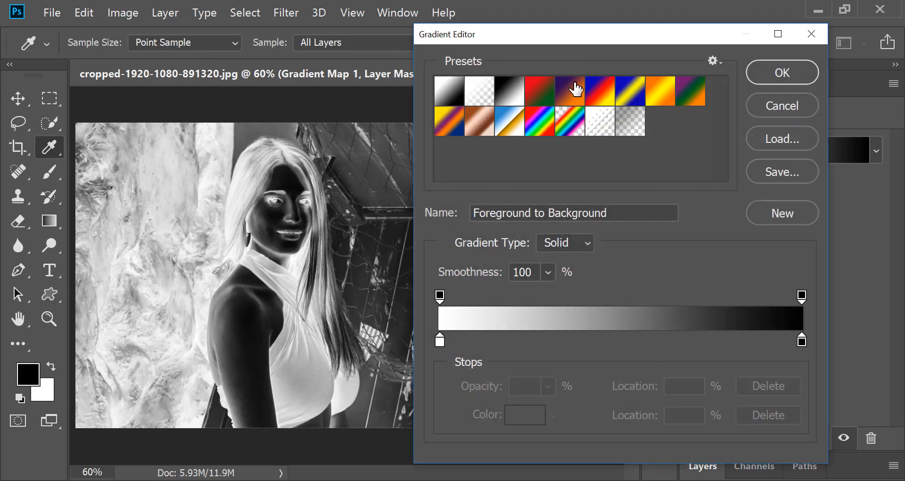
pyautogui.click(572, 90)
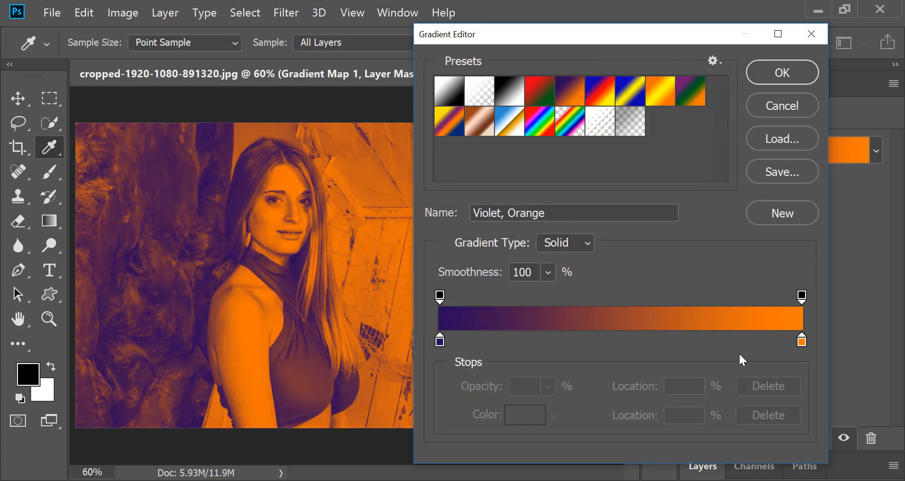
pyautogui.click(778, 75)
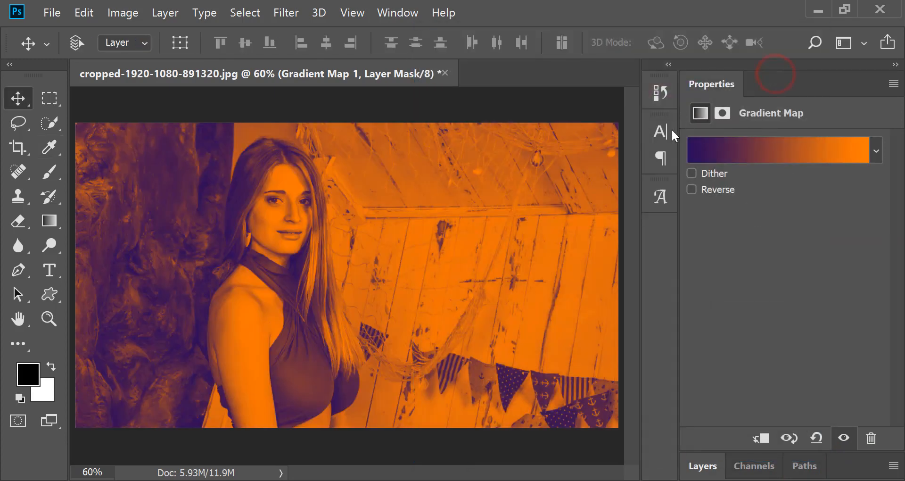
# - Blend the gradient map layer in Soft Light mode at 24% opacity
pyautogui.click(701, 467)
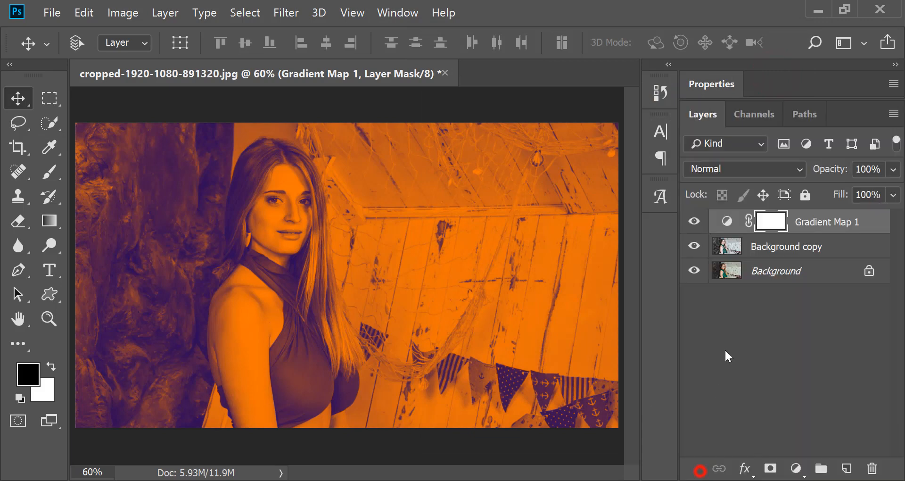
pyautogui.click(733, 165)
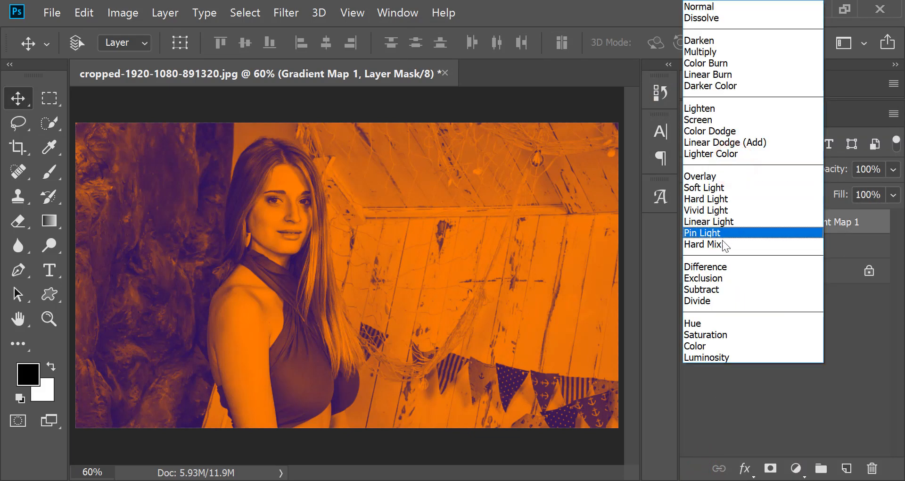
pyautogui.click(721, 188)
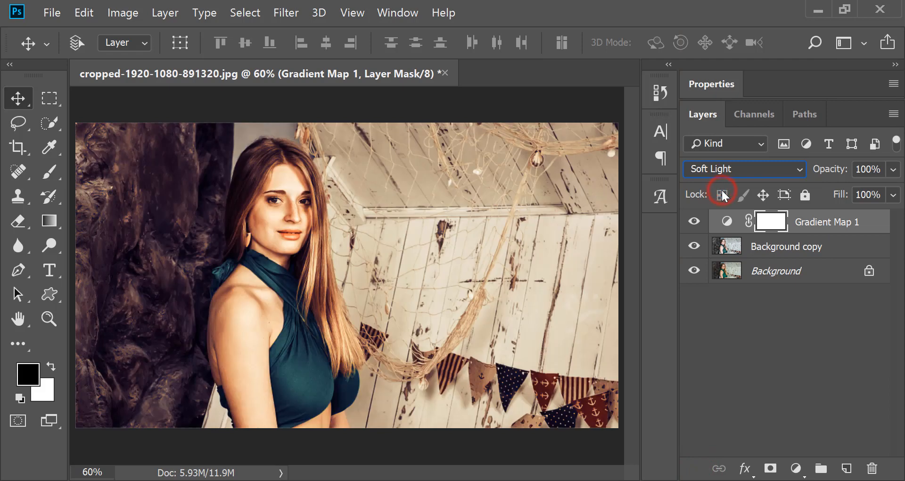
pyautogui.click(893, 170)
pyautogui.click(818, 190)
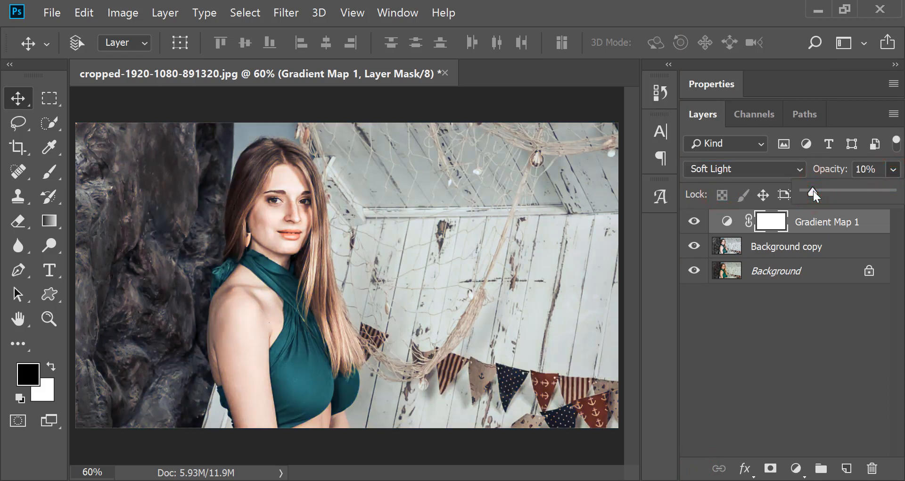
pyautogui.moveTo(813, 190); pyautogui.dragTo(826, 190)
# - Add a Color Balance adjustment layer with midtones set to Cyan-Red -13 and Yellow-Blue +4
pyautogui.click(796, 468)
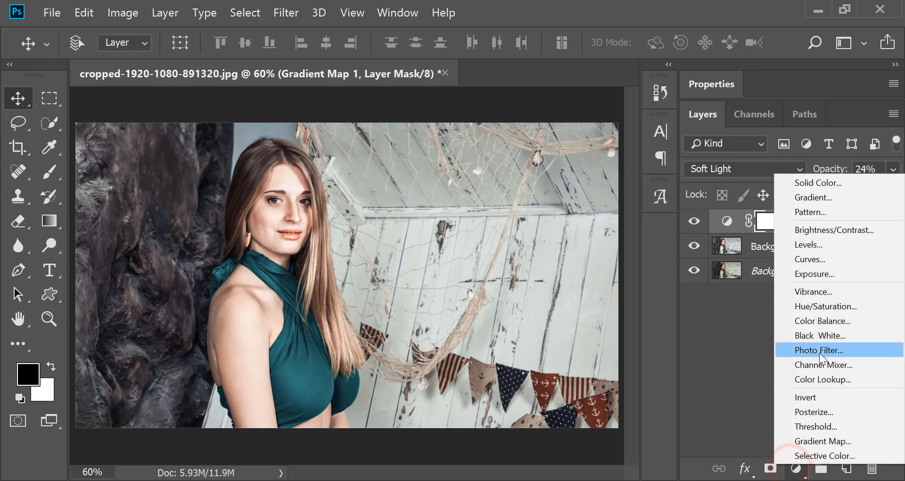
pyautogui.click(826, 323)
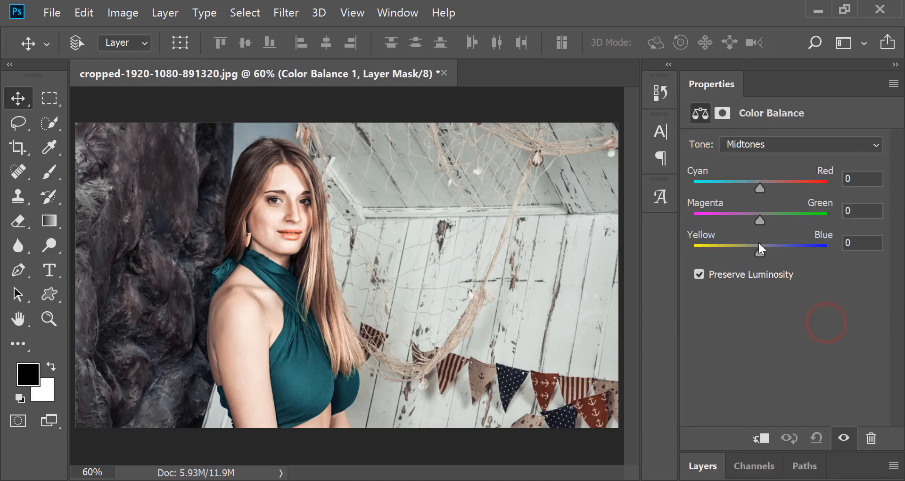
pyautogui.moveTo(759, 248); pyautogui.dragTo(764, 252)
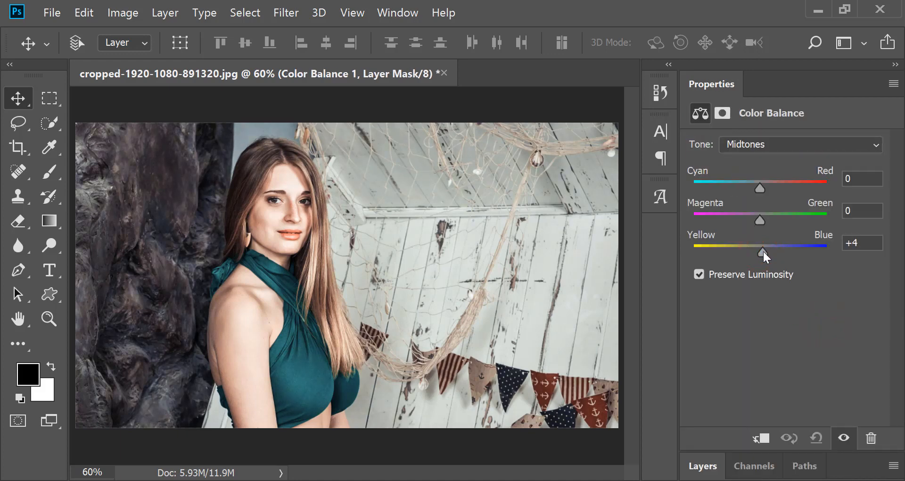
pyautogui.moveTo(760, 190); pyautogui.dragTo(752, 193)
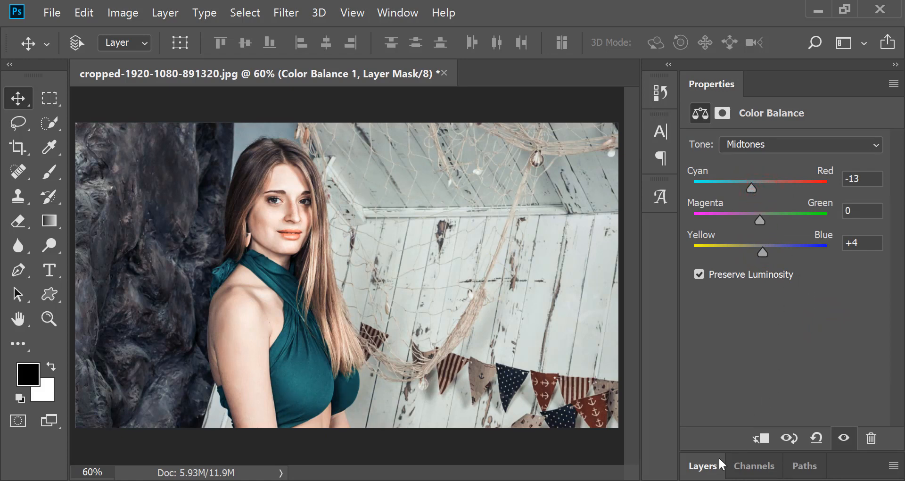
# - Add a Solid Color fill layer above the Color Balance layer in dark teal, about #007e77
pyautogui.click(703, 467)
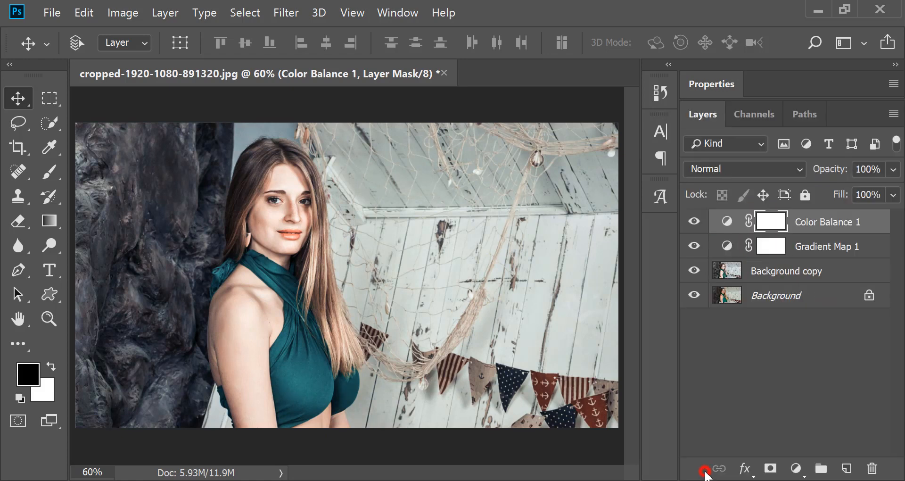
pyautogui.click(796, 468)
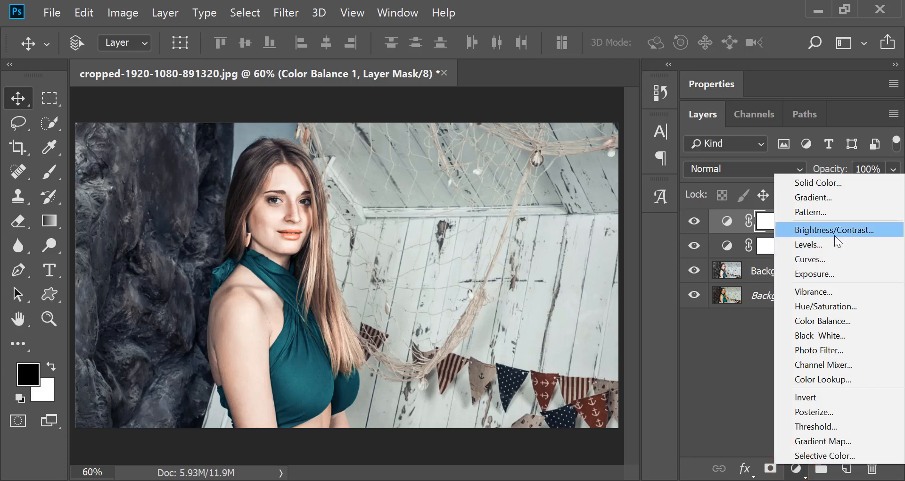
pyautogui.click(819, 183)
pyautogui.moveTo(646, 237); pyautogui.dragTo(630, 262)
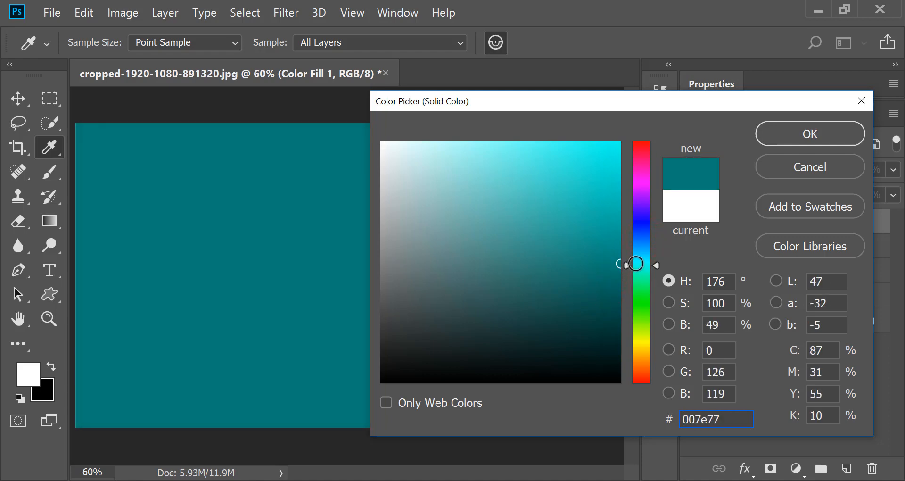
pyautogui.click(804, 135)
# - Blend the teal color fill layer in Soft Light mode at 17% opacity
pyautogui.click(737, 169)
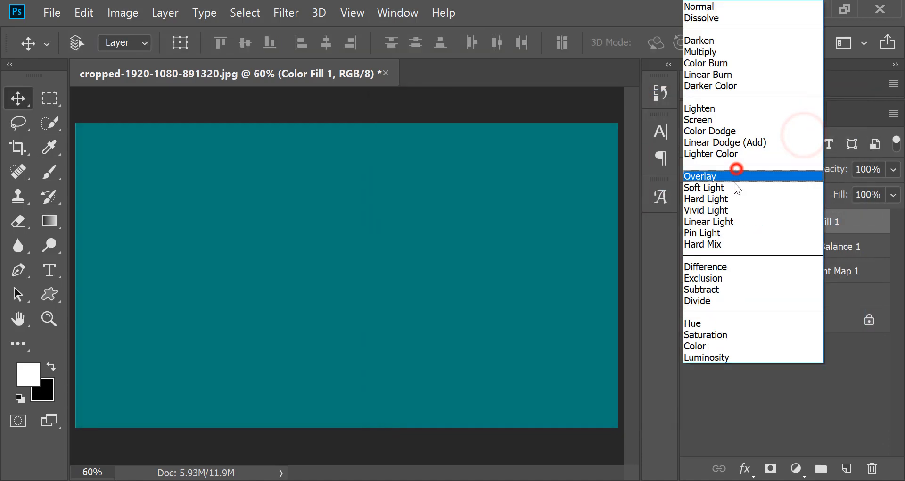
pyautogui.click(714, 192)
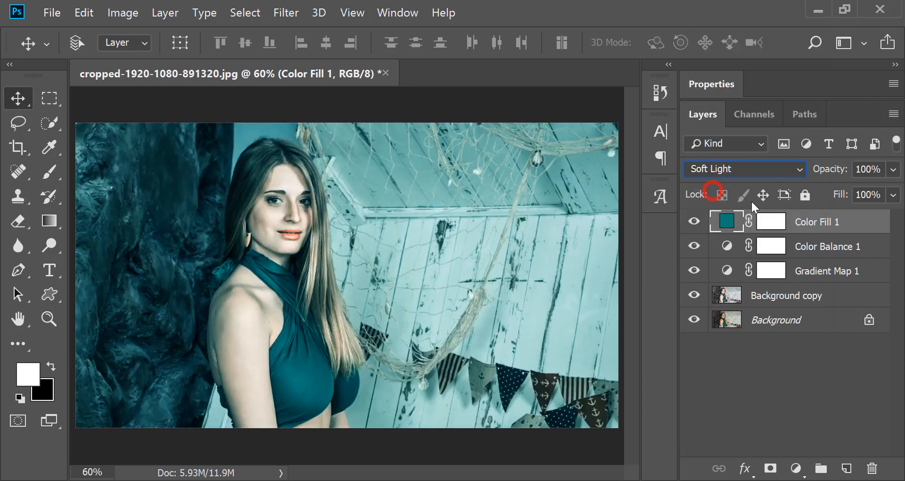
pyautogui.click(894, 170)
pyautogui.click(815, 190)
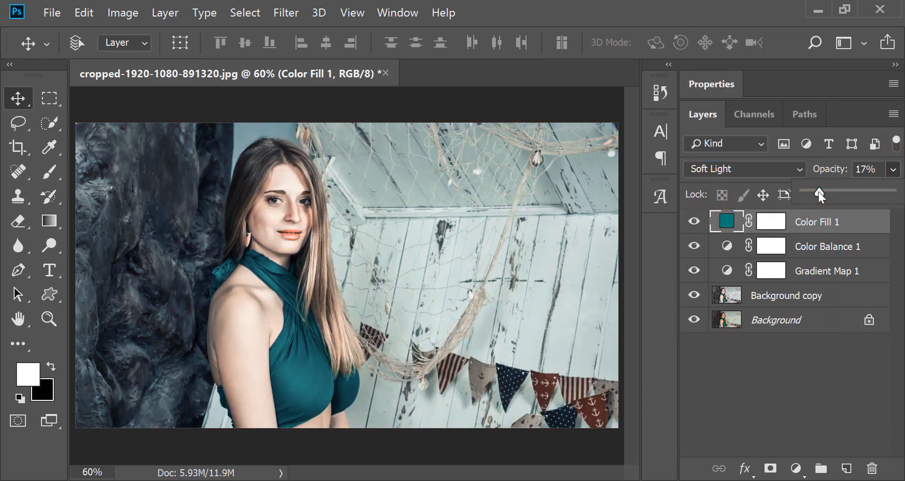
# - Group the layers from Color Fill 1 down to Background copy and stamp all visible layers into a new merged layer above the group
pyautogui.keyDown('shift'); pyautogui.click(778, 301); pyautogui.keyUp('shift')
pyautogui.hotkey('ctrl', 'shift', 'alt', 'e')
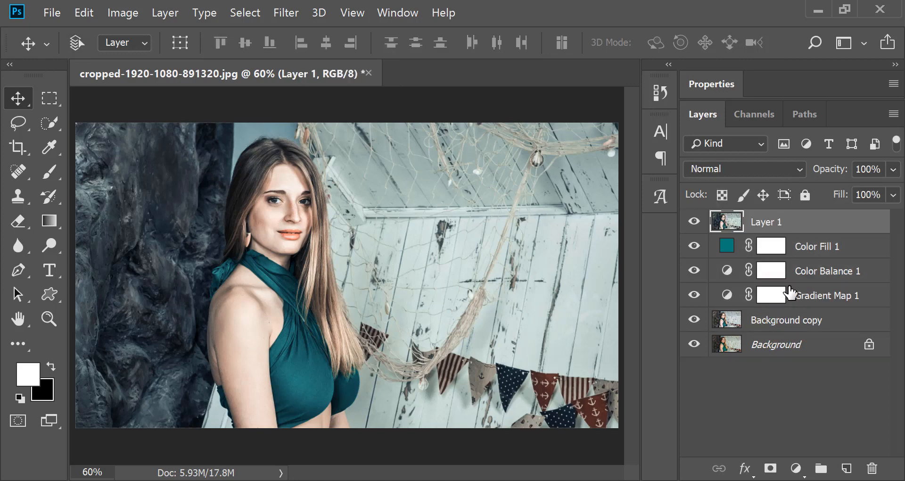
pyautogui.hotkey('ctrl', 'z')
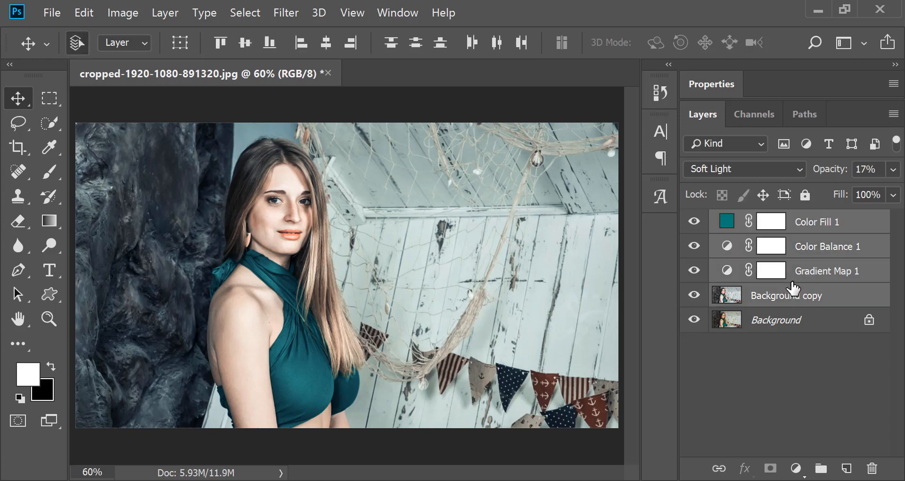
pyautogui.hotkey('ctrl', 'g')
pyautogui.hotkey('ctrl', 'shift', 'alt', 'e')
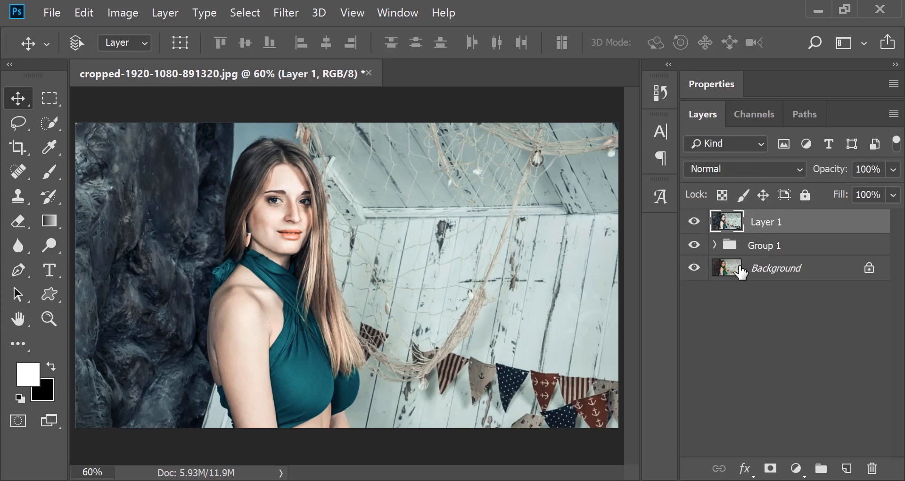
# - Hide the layer group and compare before and after by hiding and showing the merged layer
pyautogui.click(695, 245)
pyautogui.click(693, 221)
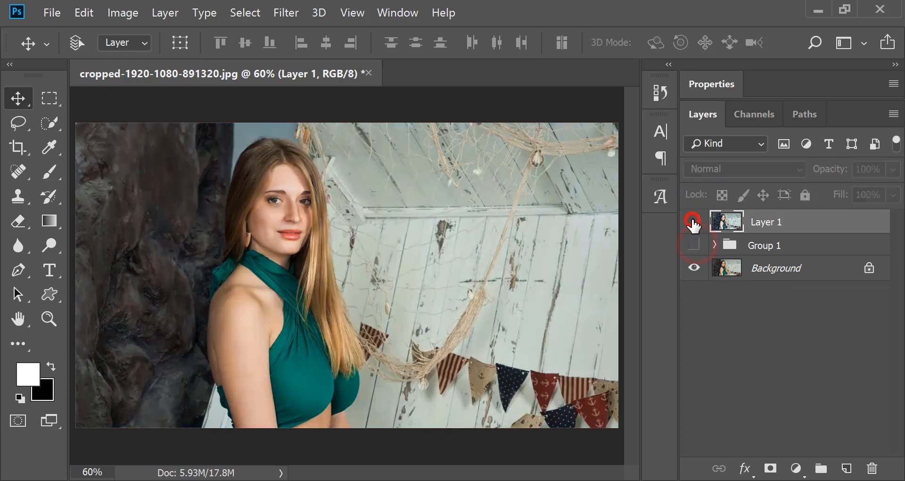
pyautogui.click(693, 221)
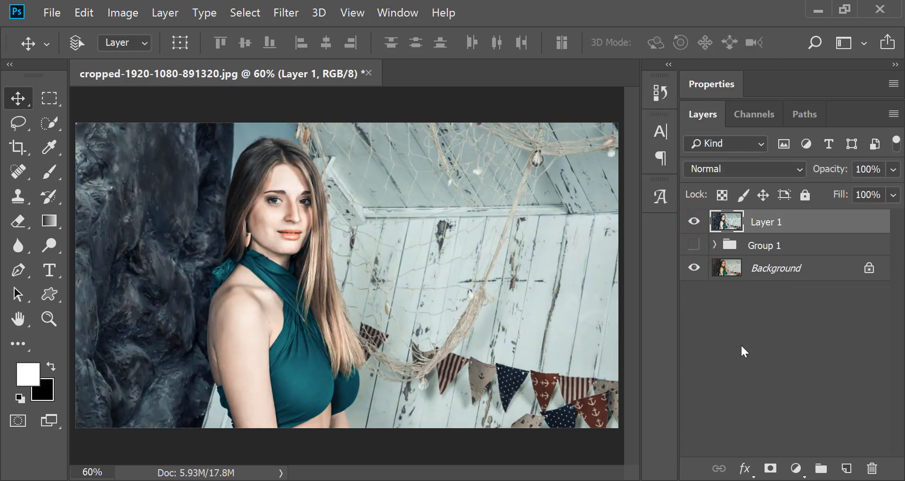